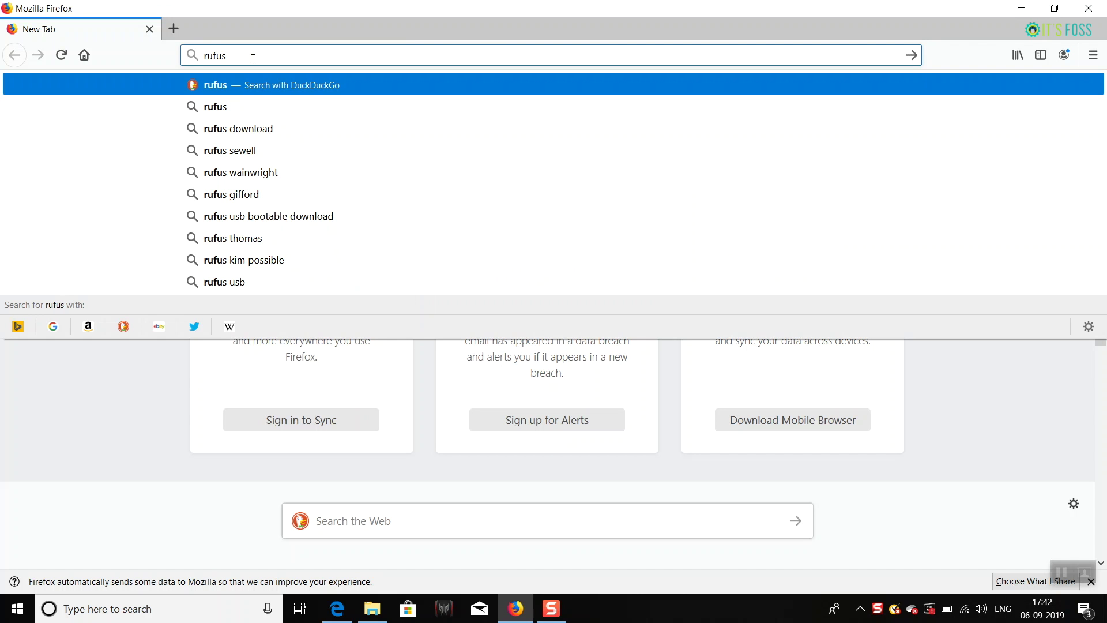
- Search the web for 'rufus' and open the official rufus.ie website
{"action": "key", "text": "Return"}
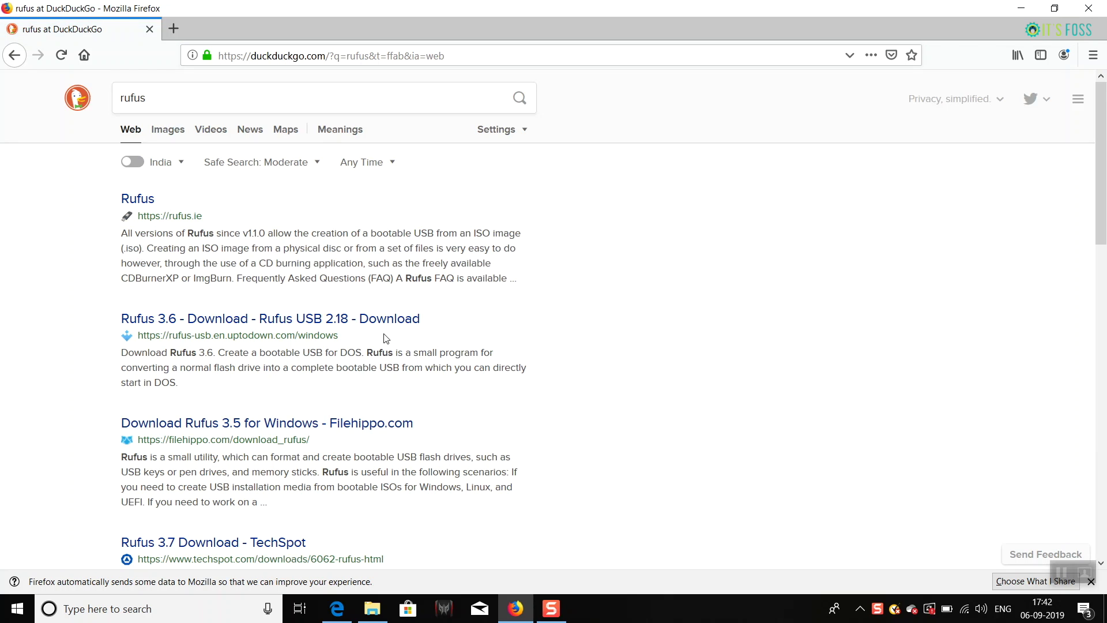
{"action": "left_click", "coordinate": [137, 200]}
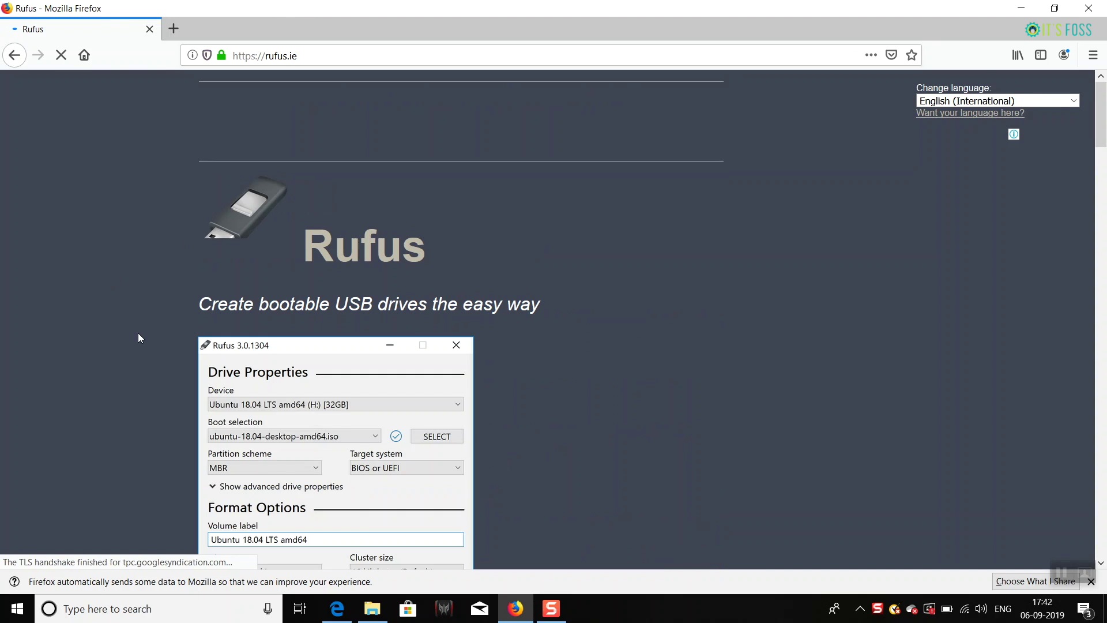
{"action": "scroll", "coordinate": [139, 334], "scroll_direction": "down", "scroll_amount": 4}
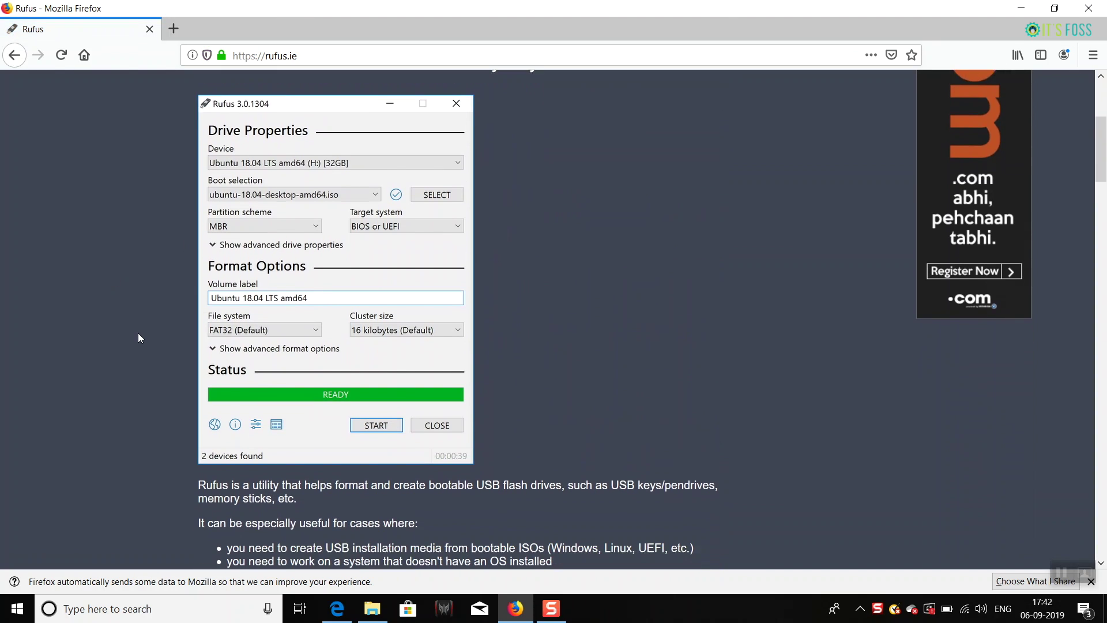
{"action": "scroll", "coordinate": [138, 336], "scroll_direction": "down", "scroll_amount": 7}
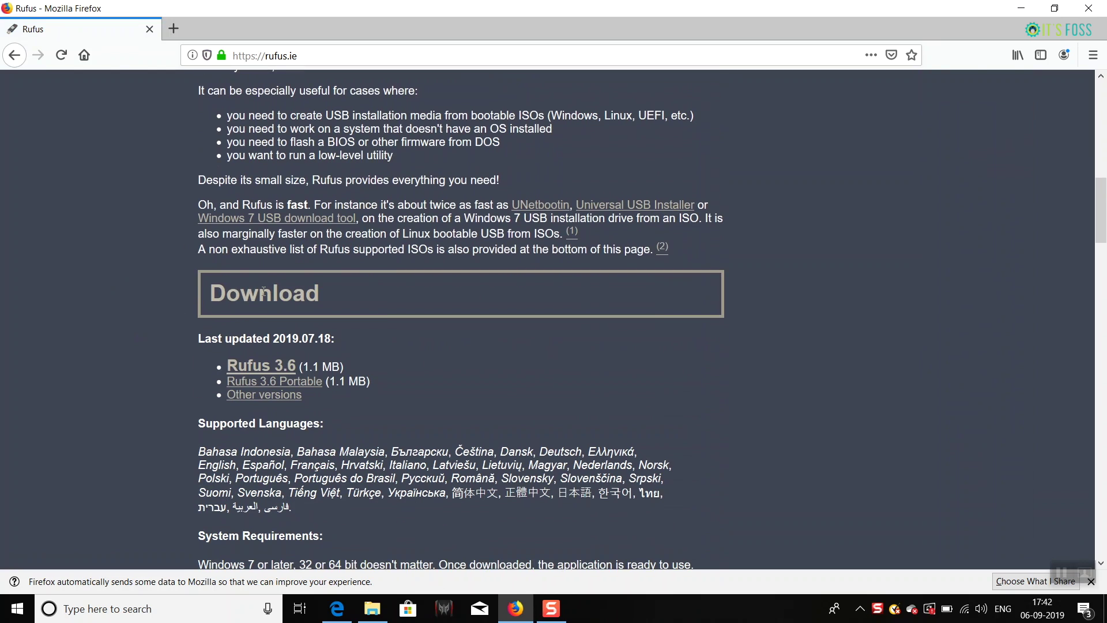
- Download and save Rufus 3.6, then show rufus-3.6 in the Downloads folder
{"action": "left_click", "coordinate": [262, 367]}
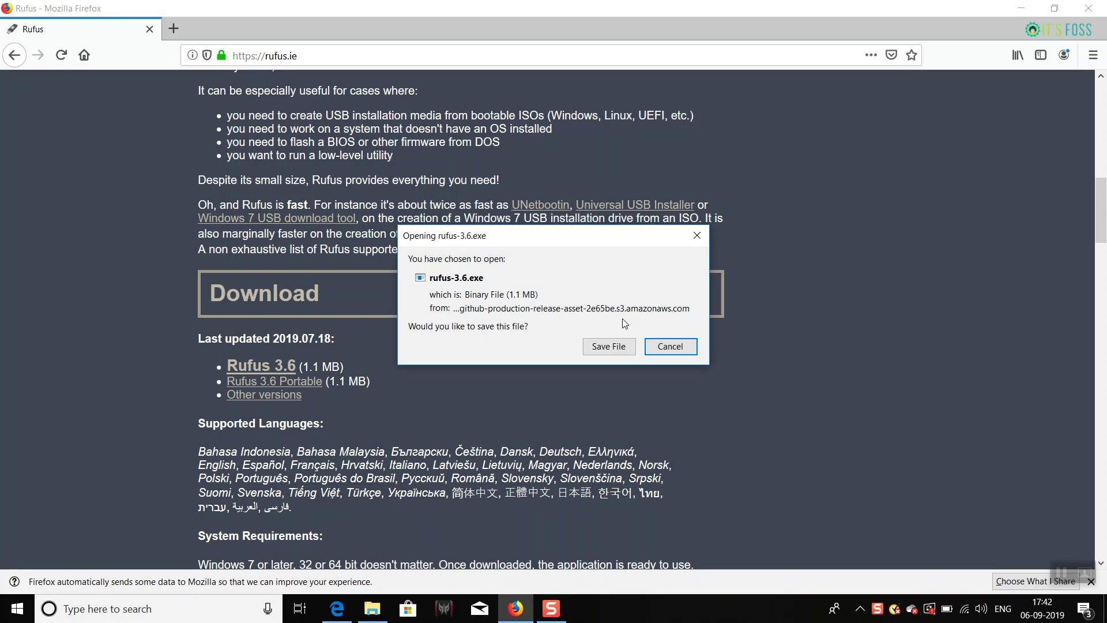
{"action": "left_click", "coordinate": [621, 346]}
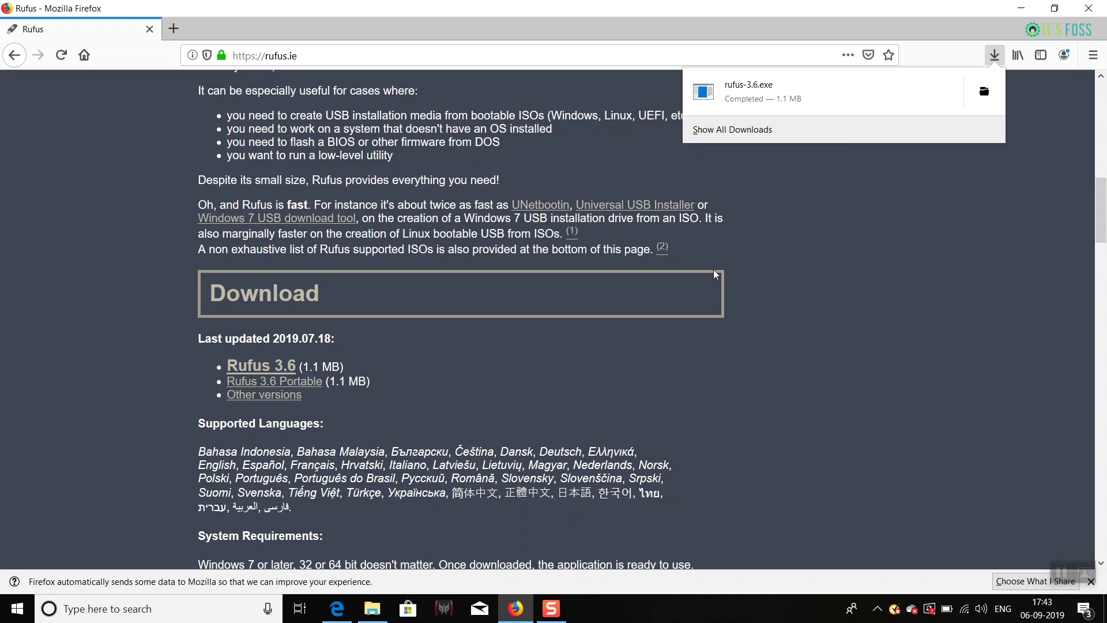
{"action": "left_click", "coordinate": [984, 91]}
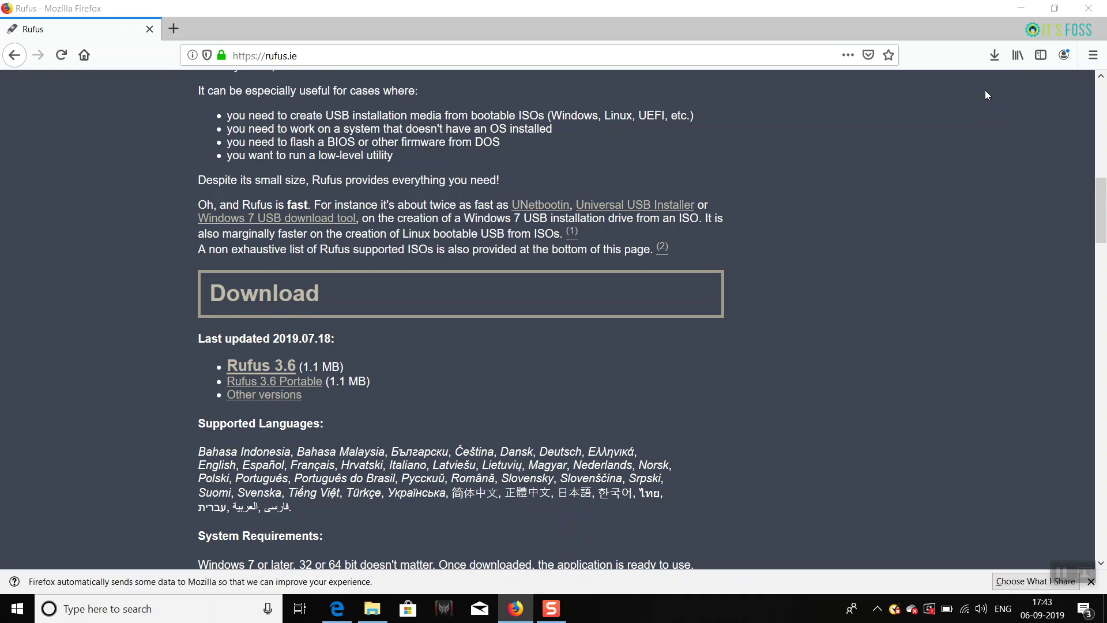
{"action": "left_click", "coordinate": [338, 257]}
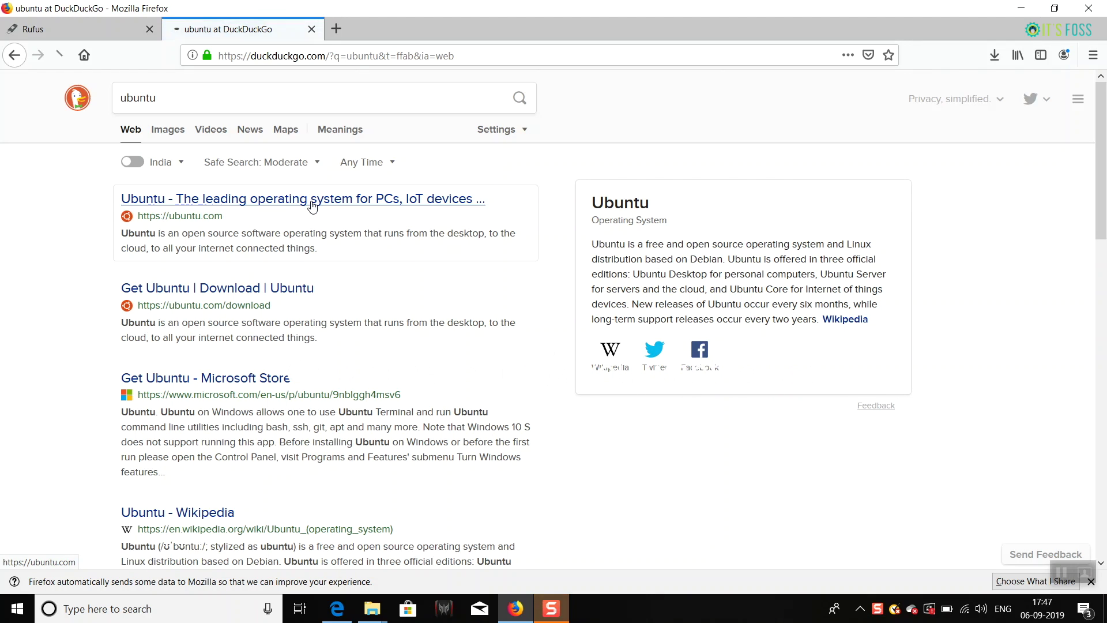
- Go from the ubuntu.com home page to the Ubuntu Desktop 18.04 LTS download page
{"action": "left_click", "coordinate": [312, 203]}
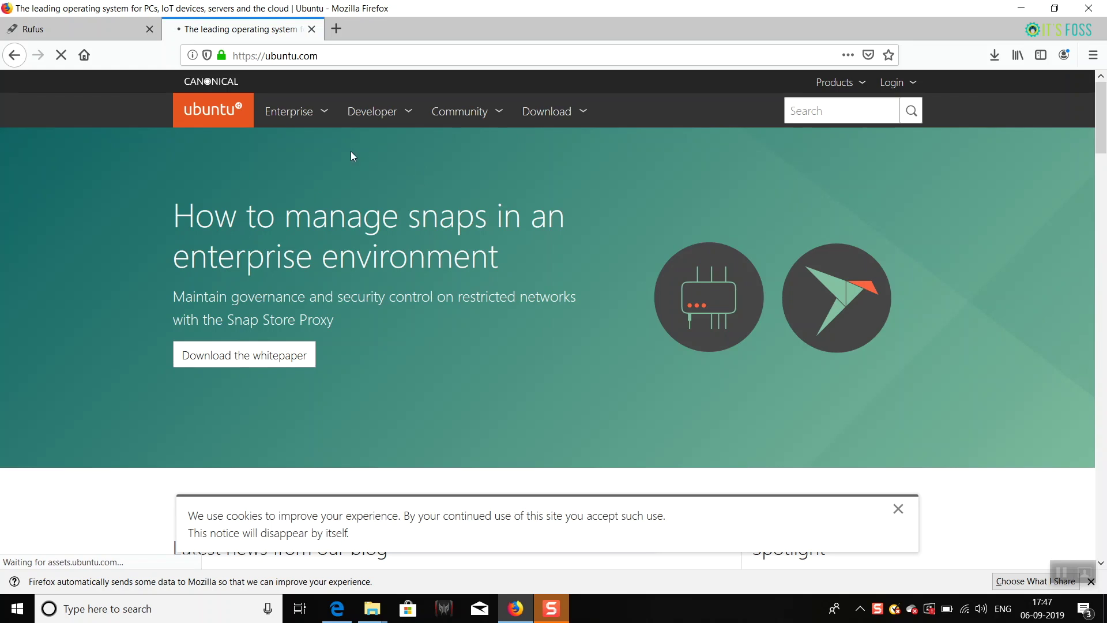
{"action": "left_click", "coordinate": [586, 115]}
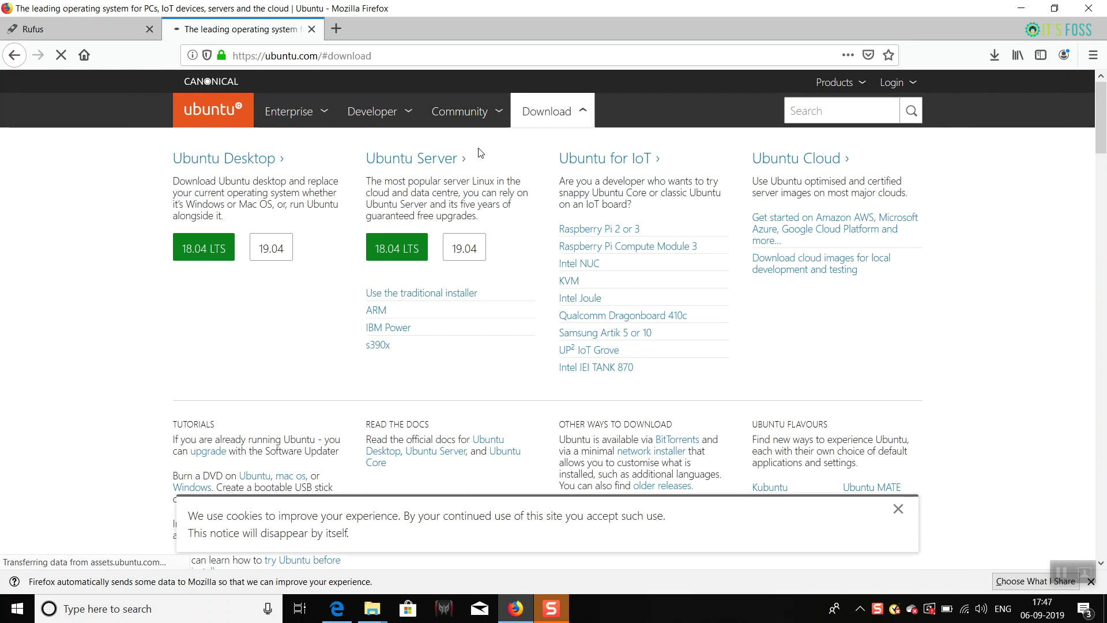
{"action": "left_click", "coordinate": [206, 252]}
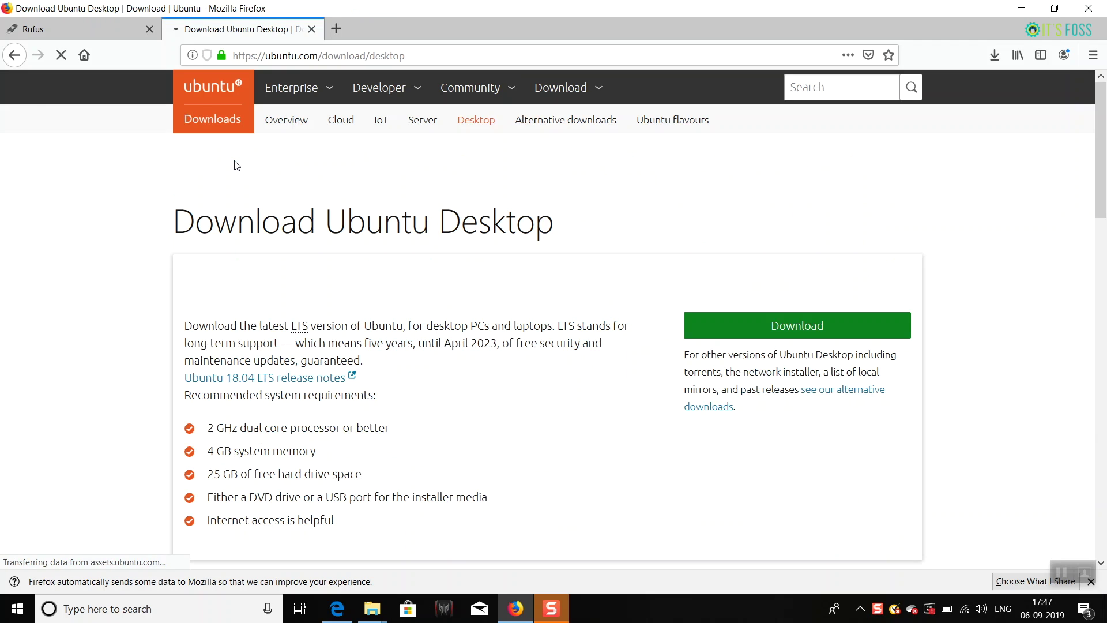
{"action": "scroll", "coordinate": [151, 386], "scroll_direction": "down", "scroll_amount": 2}
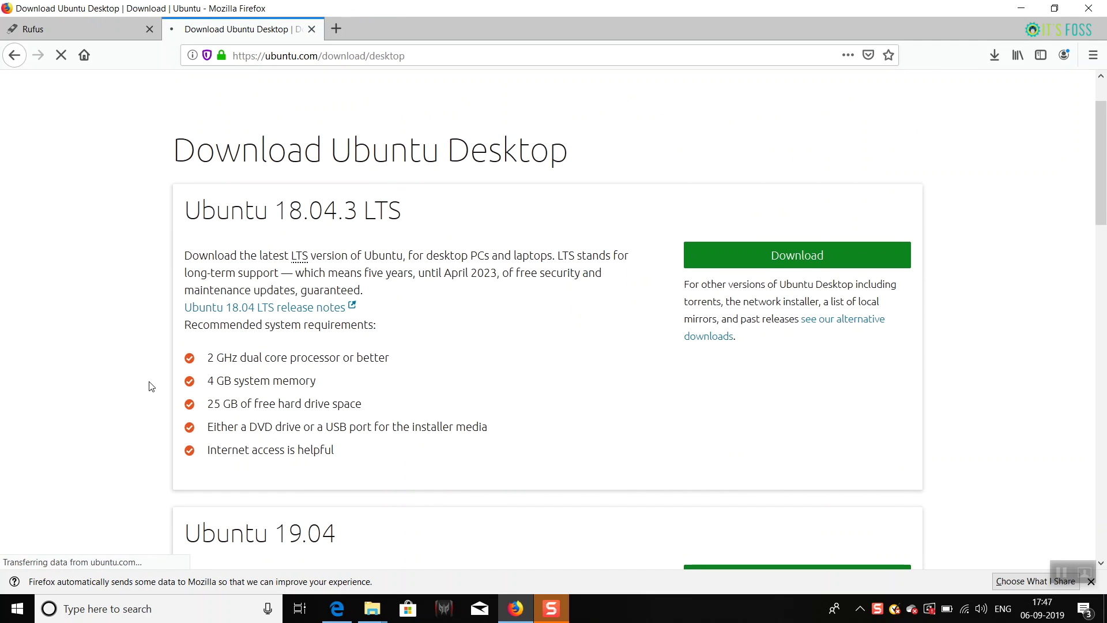
- Save the Ubuntu 18.04.3 LTS desktop ISO, then go back to the Download Ubuntu Desktop page
{"action": "left_click", "coordinate": [778, 255]}
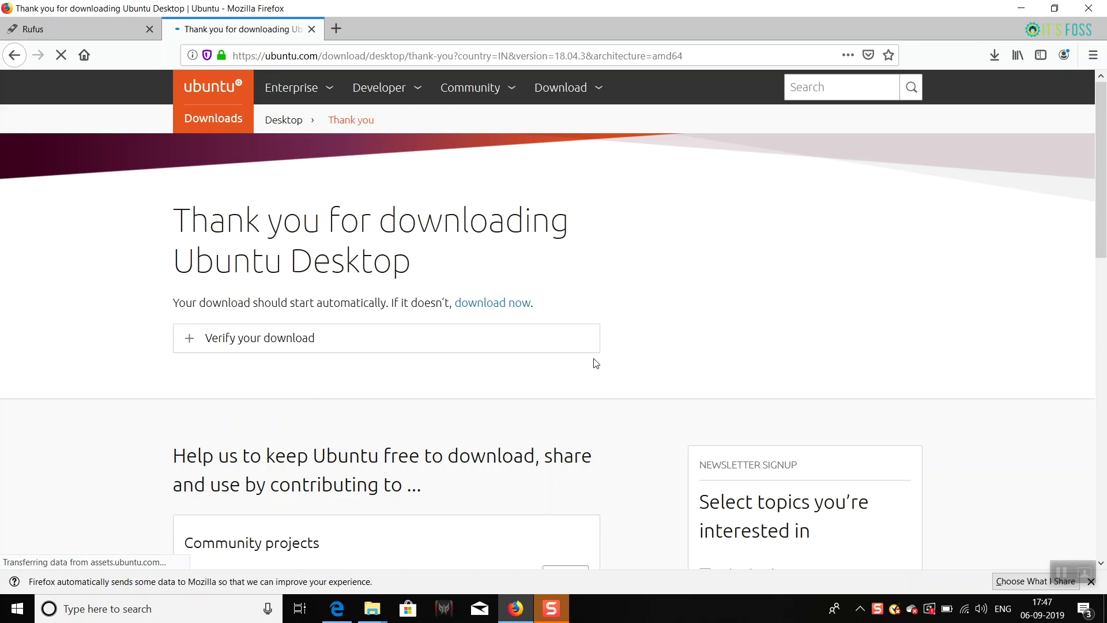
{"action": "scroll", "coordinate": [114, 358], "scroll_direction": "down", "scroll_amount": 5}
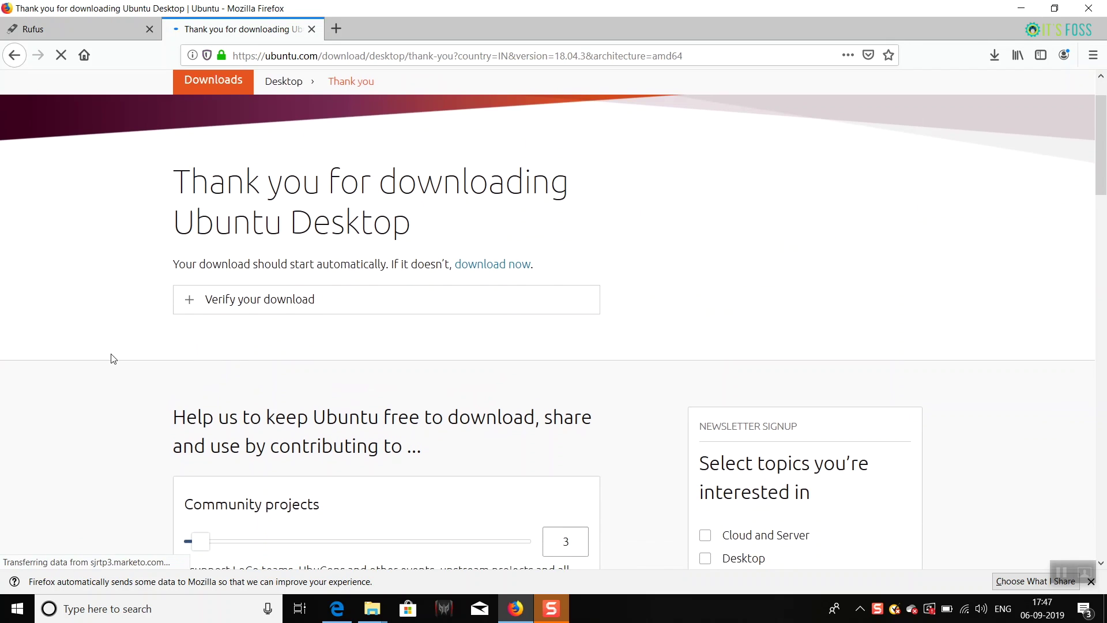
{"action": "scroll", "coordinate": [113, 359], "scroll_direction": "down", "scroll_amount": 6}
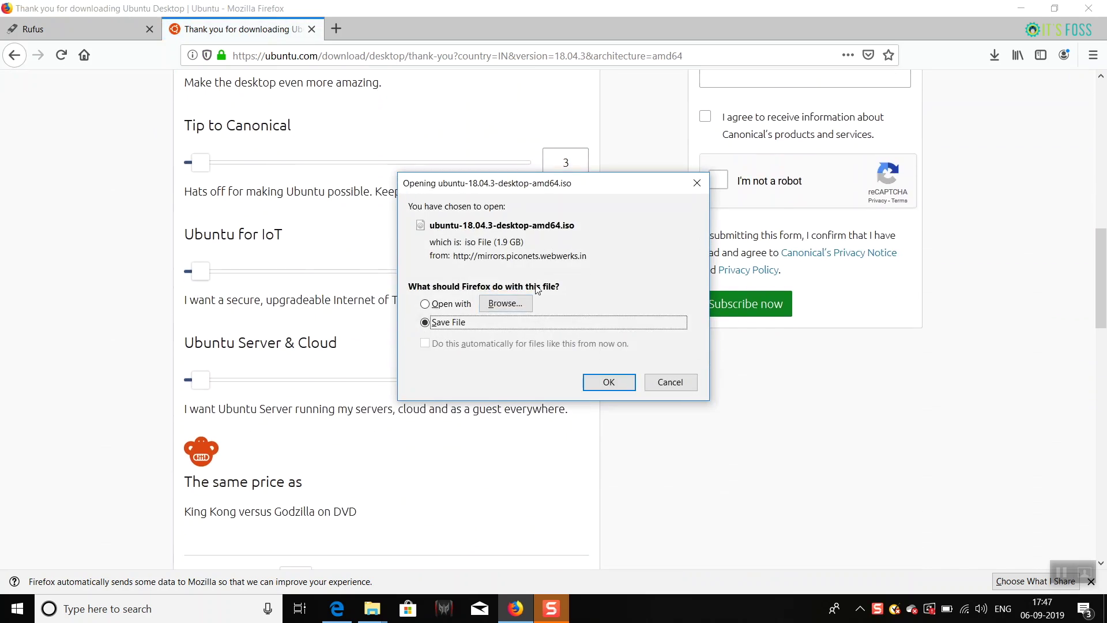
{"action": "left_click", "coordinate": [610, 383]}
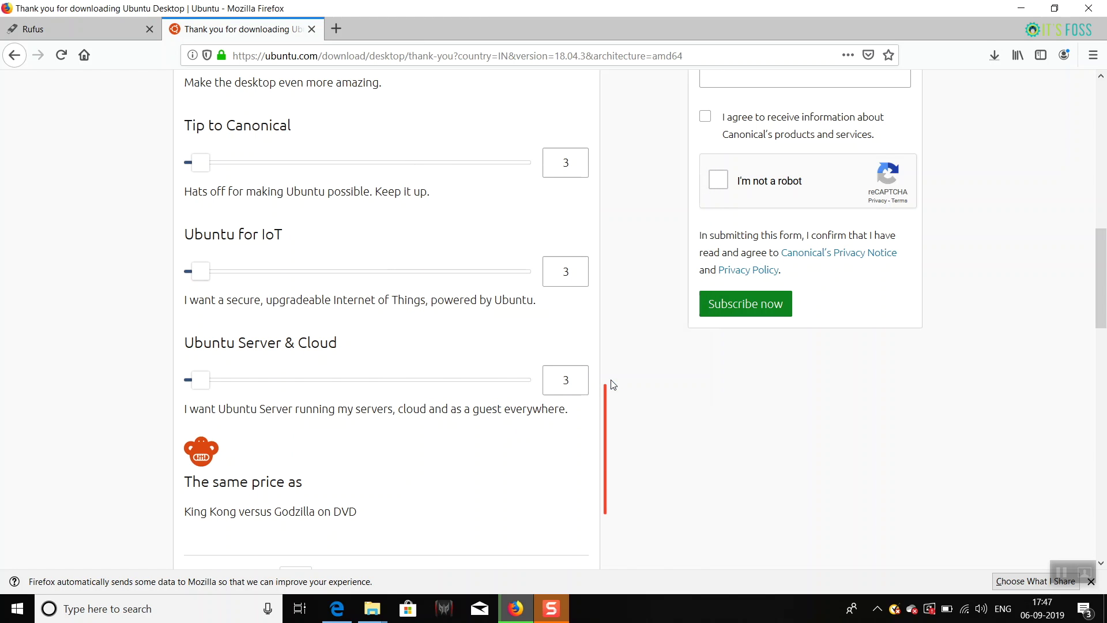
{"action": "left_click", "coordinate": [14, 55]}
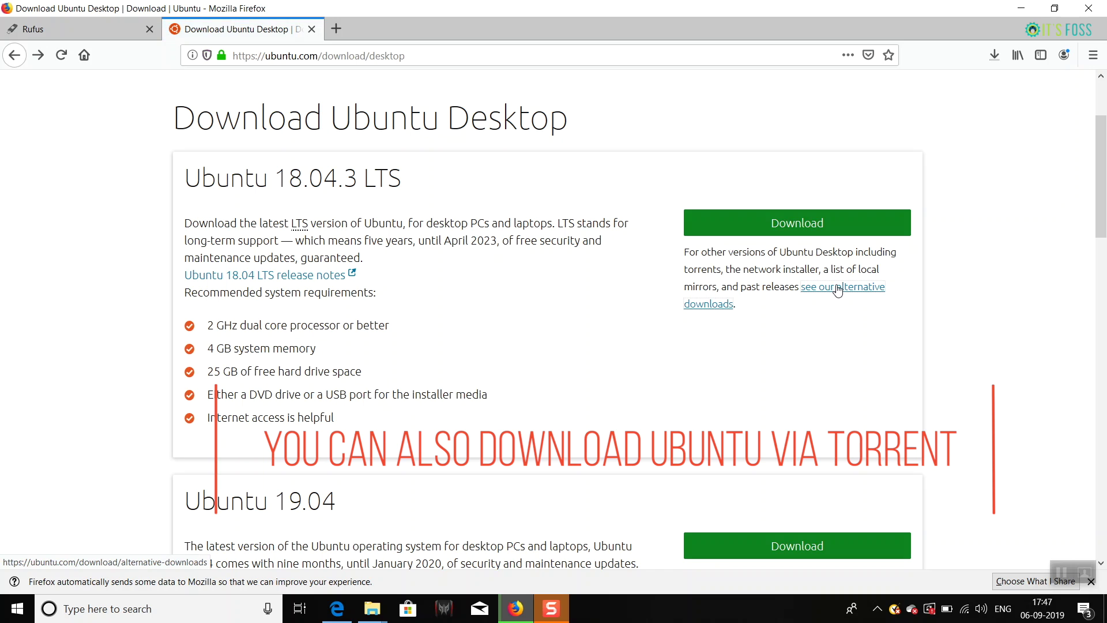
- Save the Ubuntu 18.04.3 Desktop (64-bit) torrent from the alternative downloads page and check download progress
{"action": "left_click", "coordinate": [838, 289]}
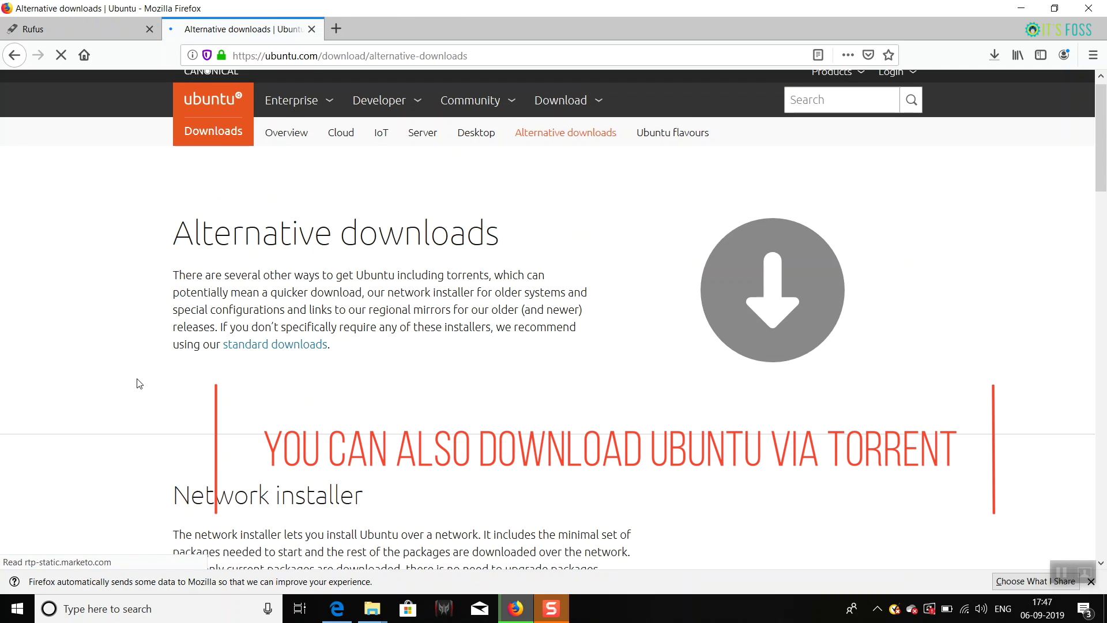
{"action": "scroll", "coordinate": [139, 383], "scroll_direction": "down", "scroll_amount": 10}
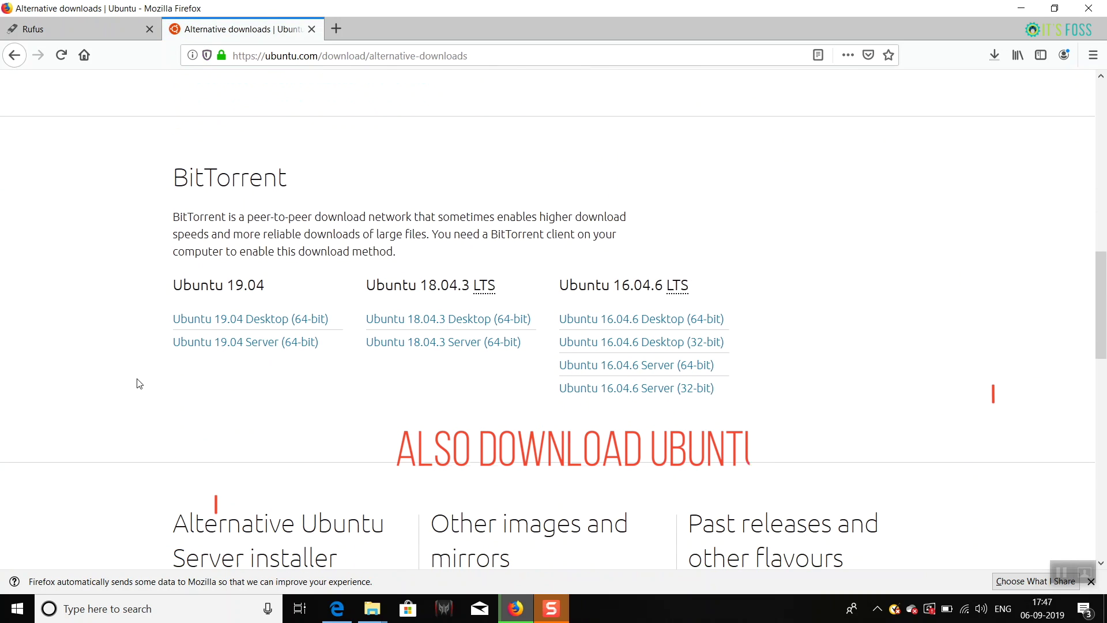
{"action": "left_click", "coordinate": [476, 320]}
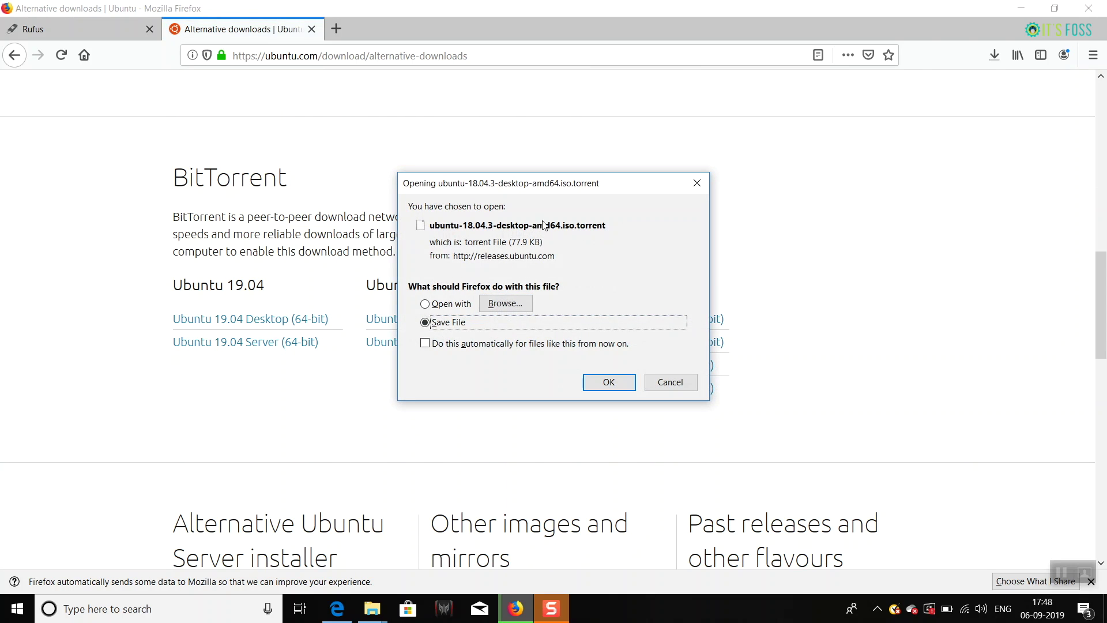
{"action": "left_click", "coordinate": [593, 385]}
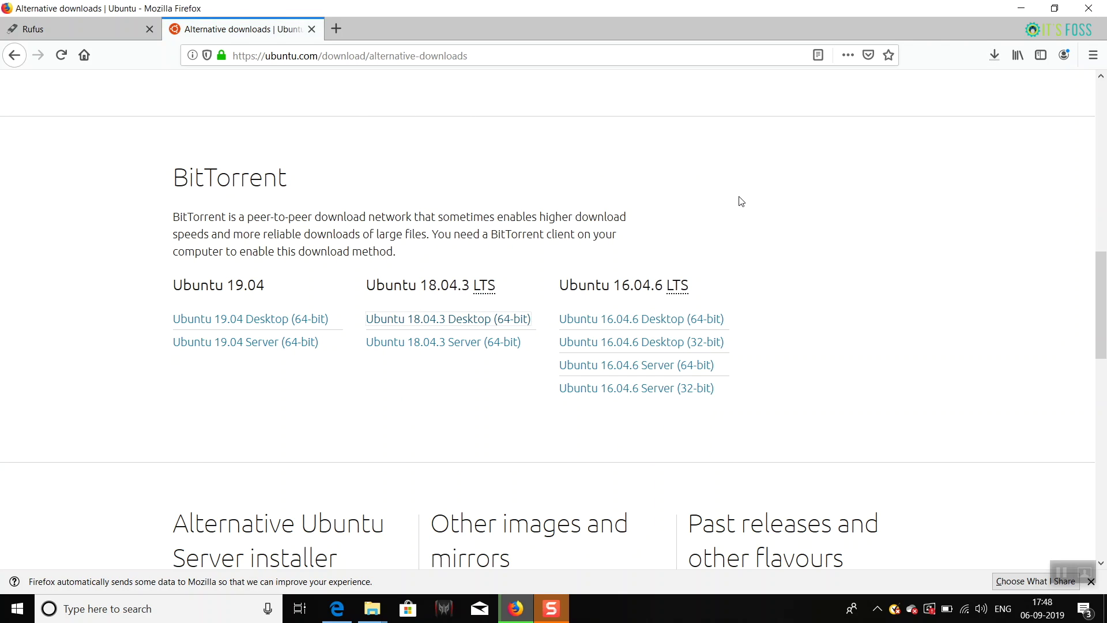
{"action": "left_click", "coordinate": [993, 56]}
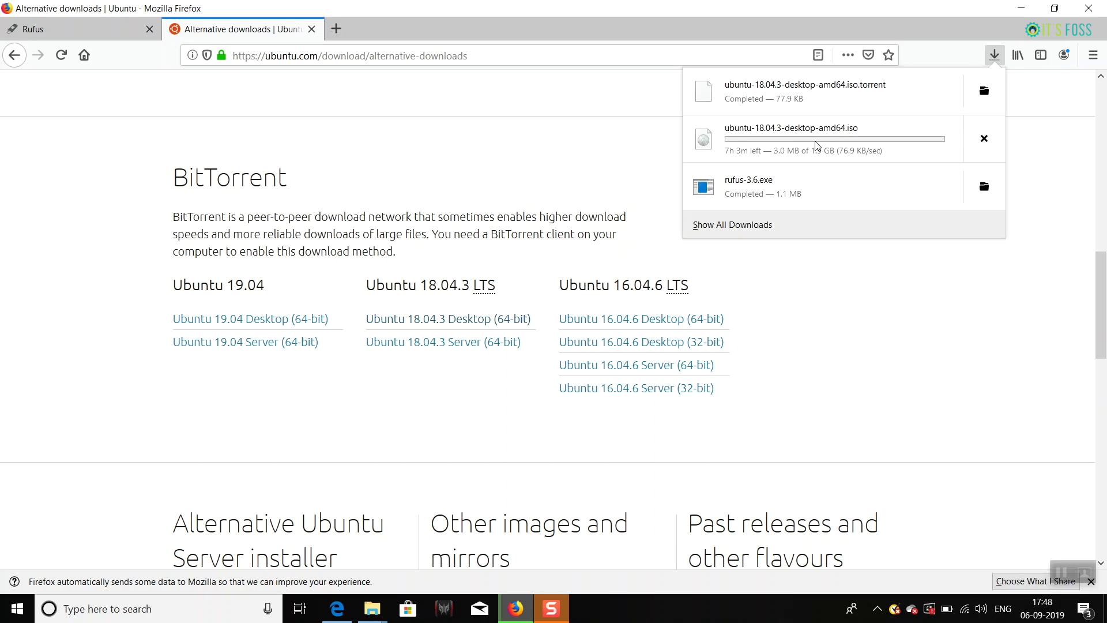
{"action": "left_click", "coordinate": [927, 339]}
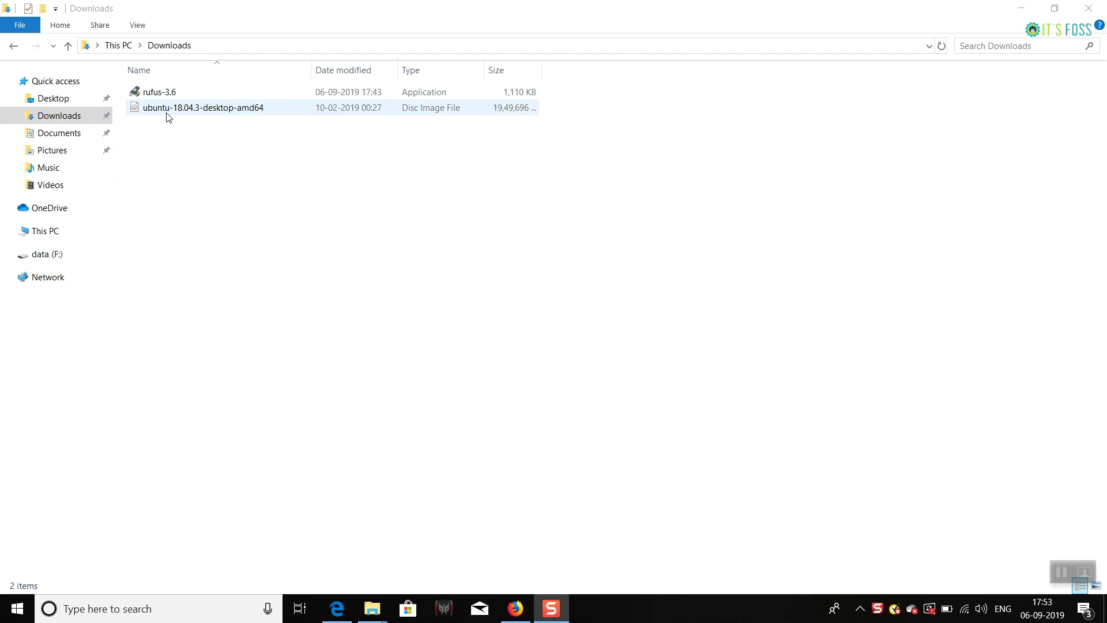
- Run rufus-3.6 from the Downloads folder
{"action": "double_click", "coordinate": [165, 93]}
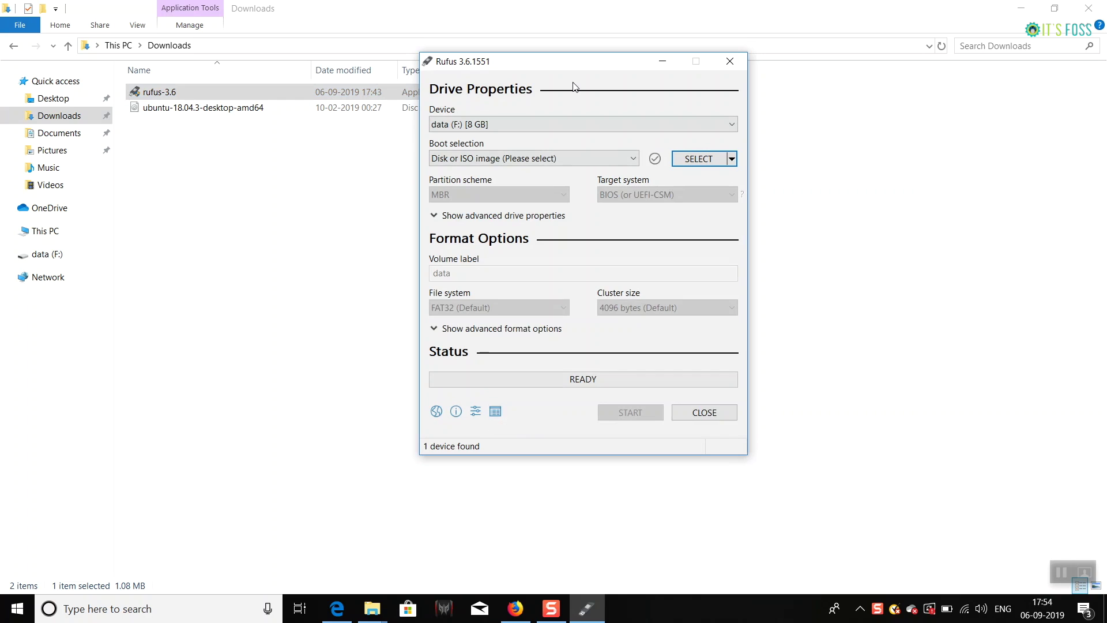
- Keep 'Disk or ISO image' and select ubuntu-18.04.3-desktop-amd64.iso as the boot image
{"action": "left_click_drag", "start_coordinate": [553, 68], "coordinate": [548, 117]}
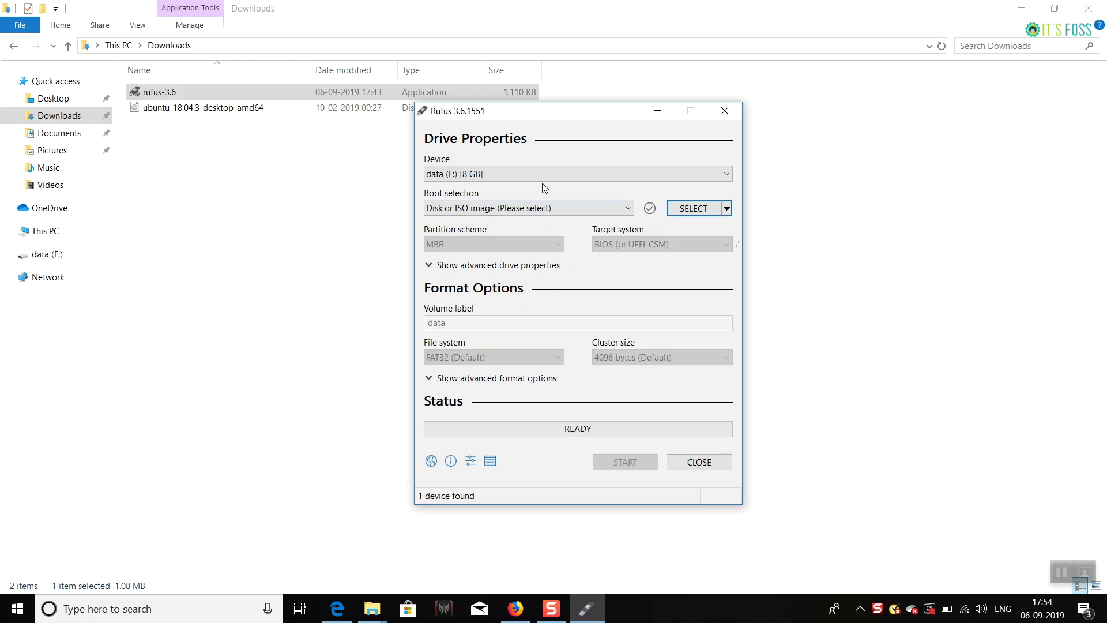
{"action": "left_click", "coordinate": [589, 207]}
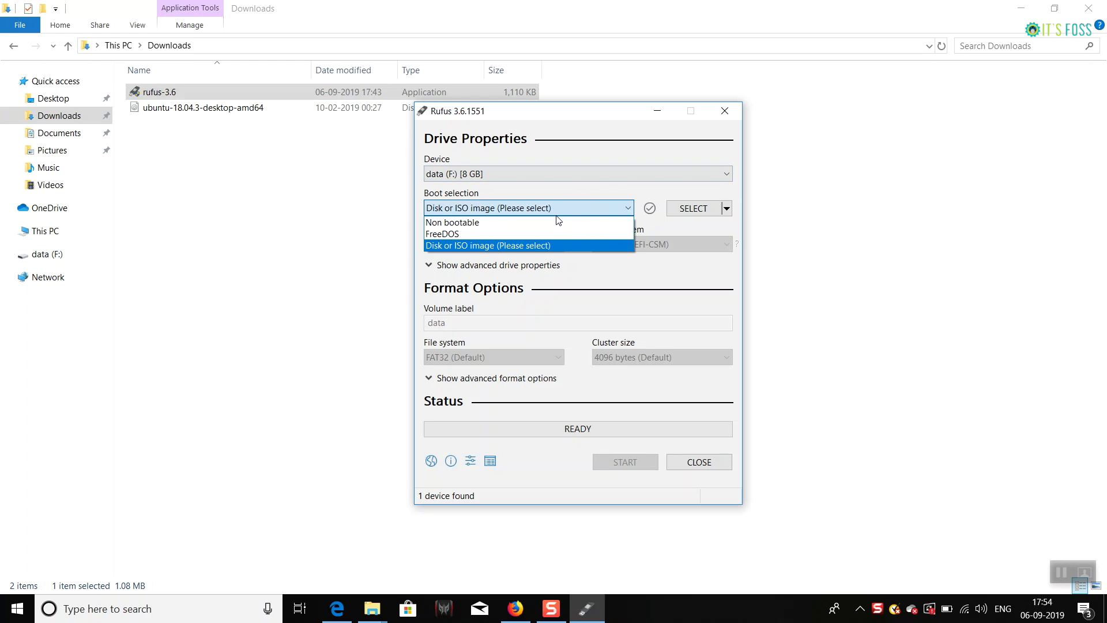
{"action": "left_click", "coordinate": [569, 244]}
{"action": "left_click", "coordinate": [688, 211]}
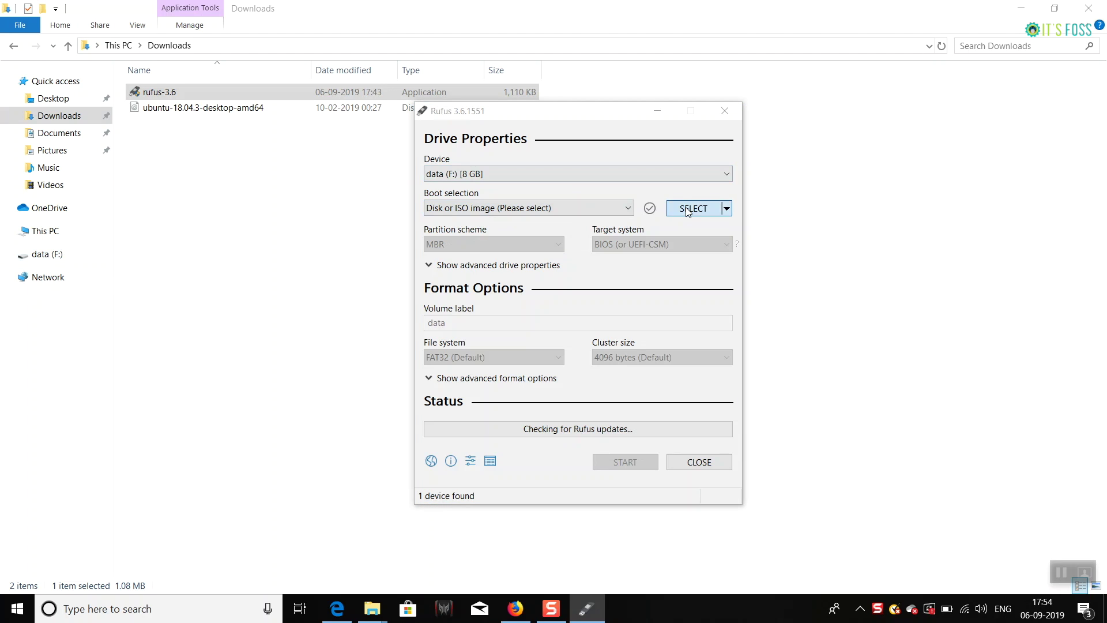
{"action": "left_click", "coordinate": [650, 228]}
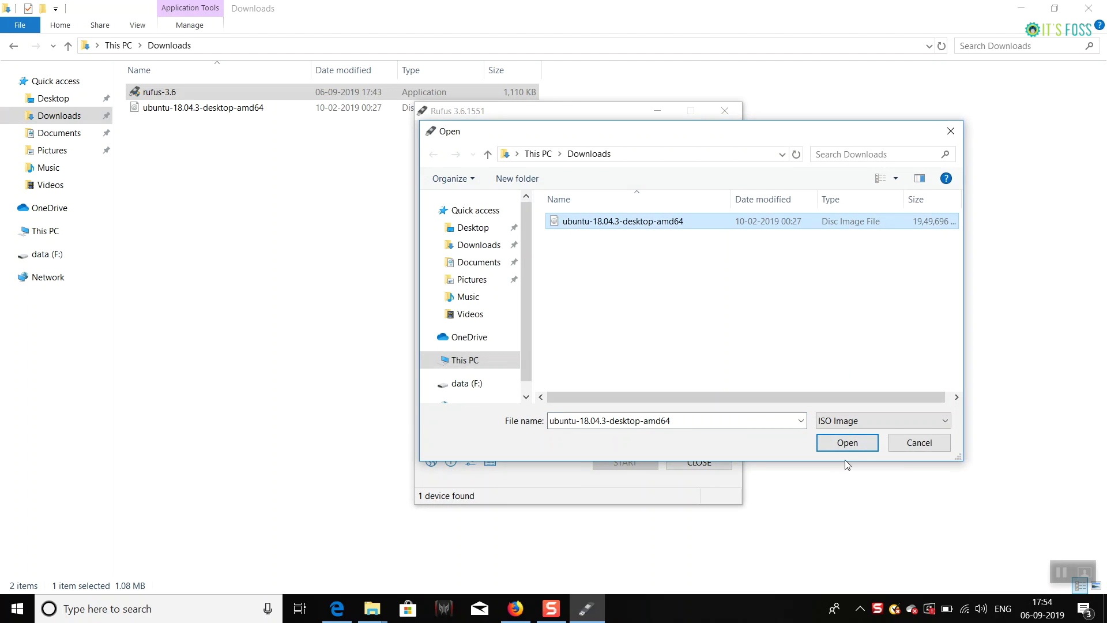
{"action": "left_click", "coordinate": [846, 442]}
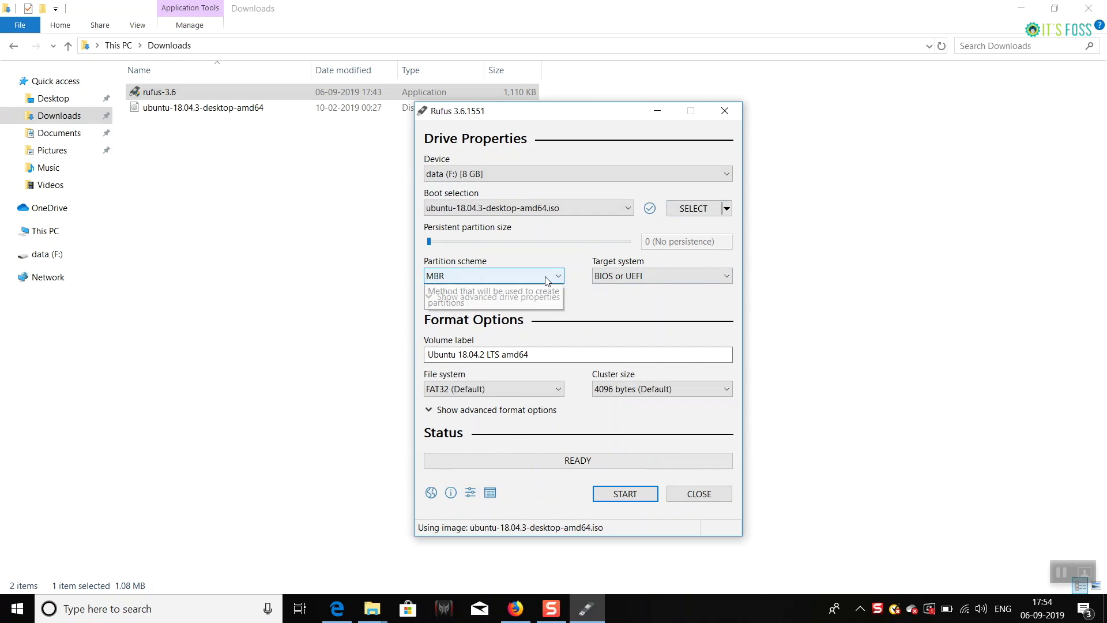
- Try the GPT partition scheme, then set it back to MBR
{"action": "left_click", "coordinate": [551, 278]}
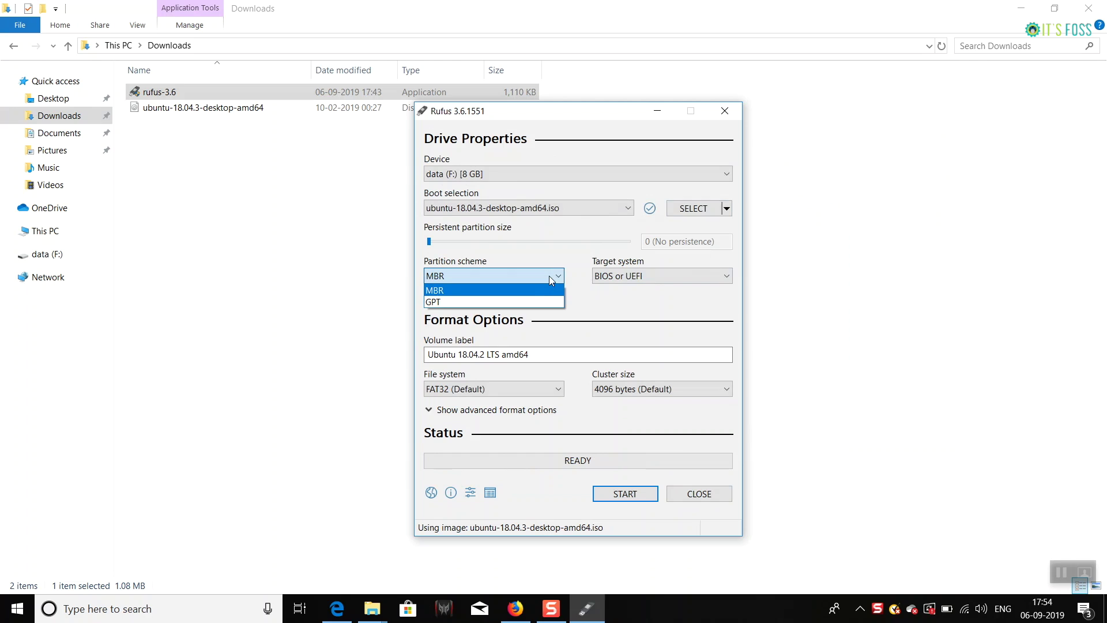
{"action": "left_click", "coordinate": [623, 290]}
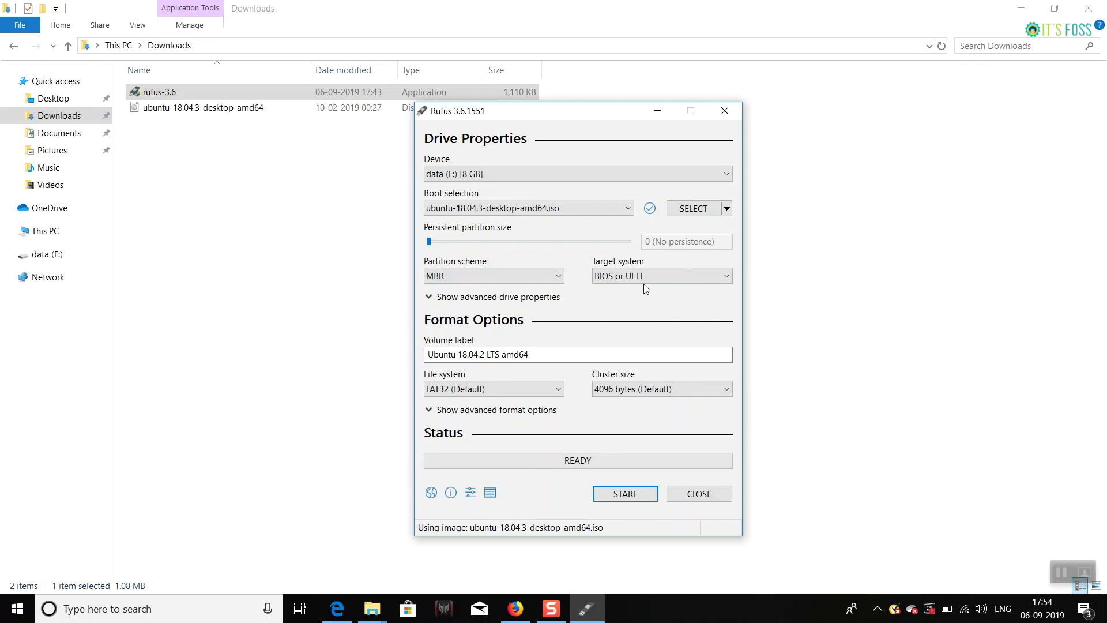
{"action": "left_click", "coordinate": [644, 279]}
{"action": "left_click", "coordinate": [551, 278]}
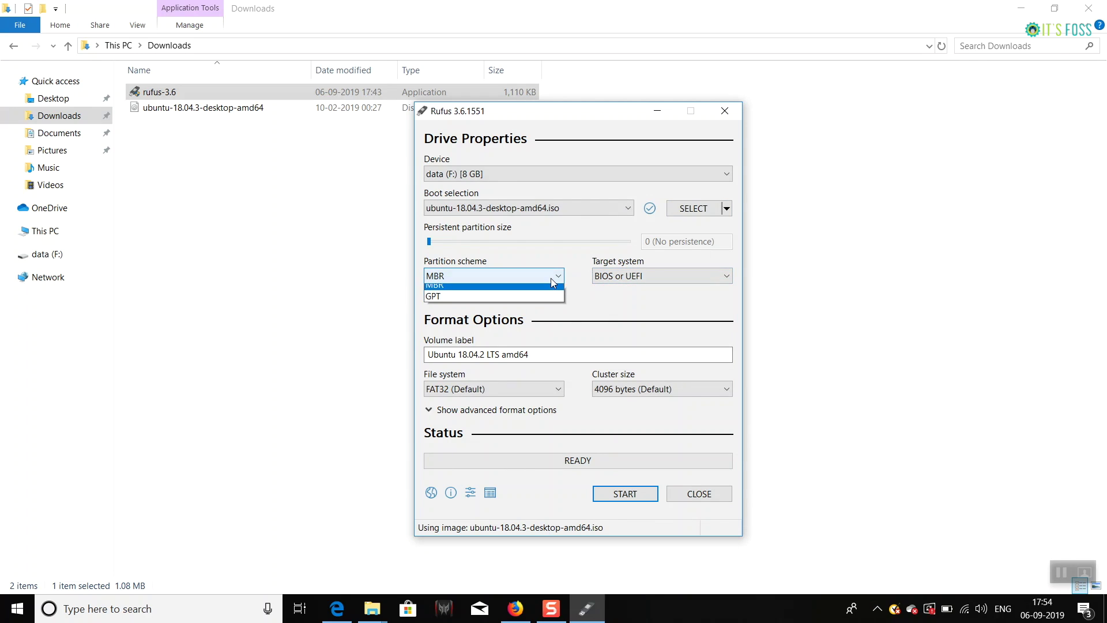
{"action": "left_click", "coordinate": [553, 296]}
{"action": "left_click", "coordinate": [640, 283]}
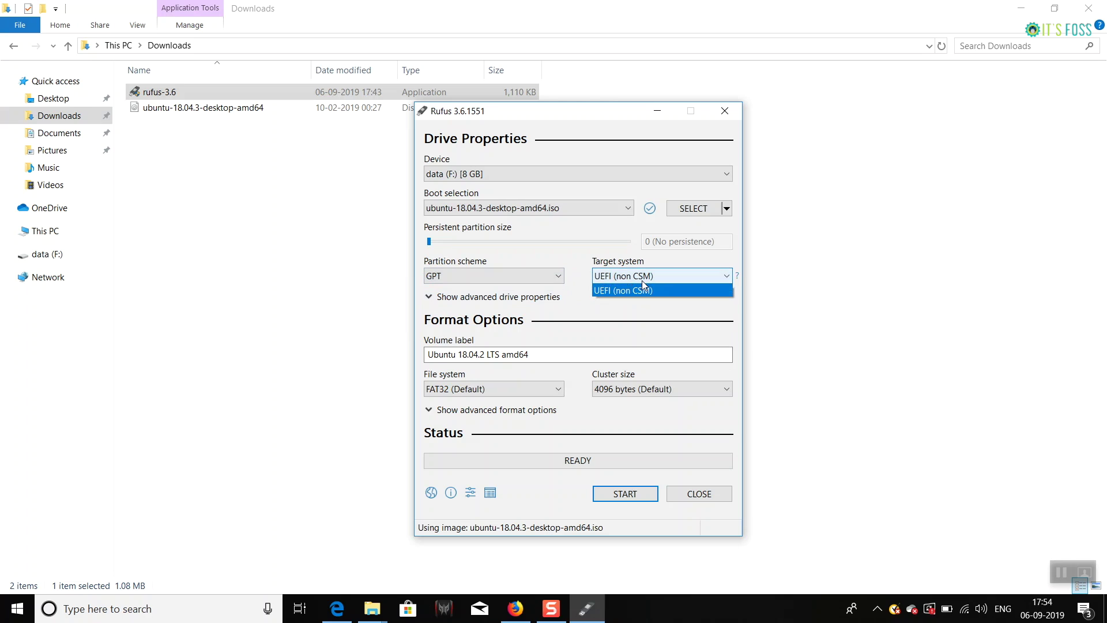
{"action": "left_click", "coordinate": [606, 291]}
{"action": "left_click", "coordinate": [559, 280]}
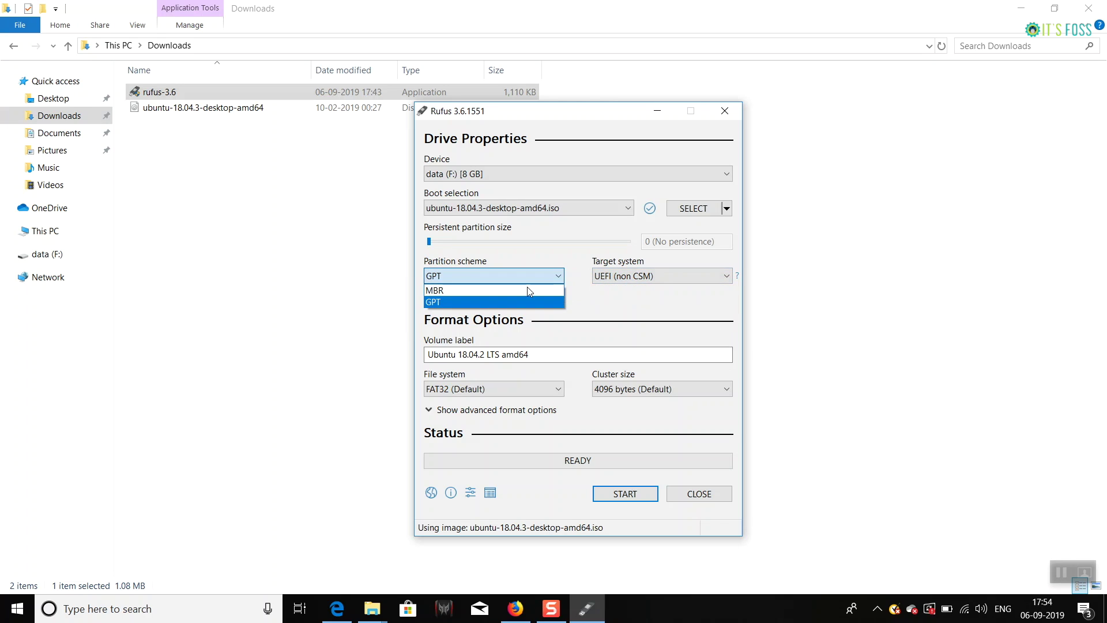
{"action": "left_click", "coordinate": [552, 287]}
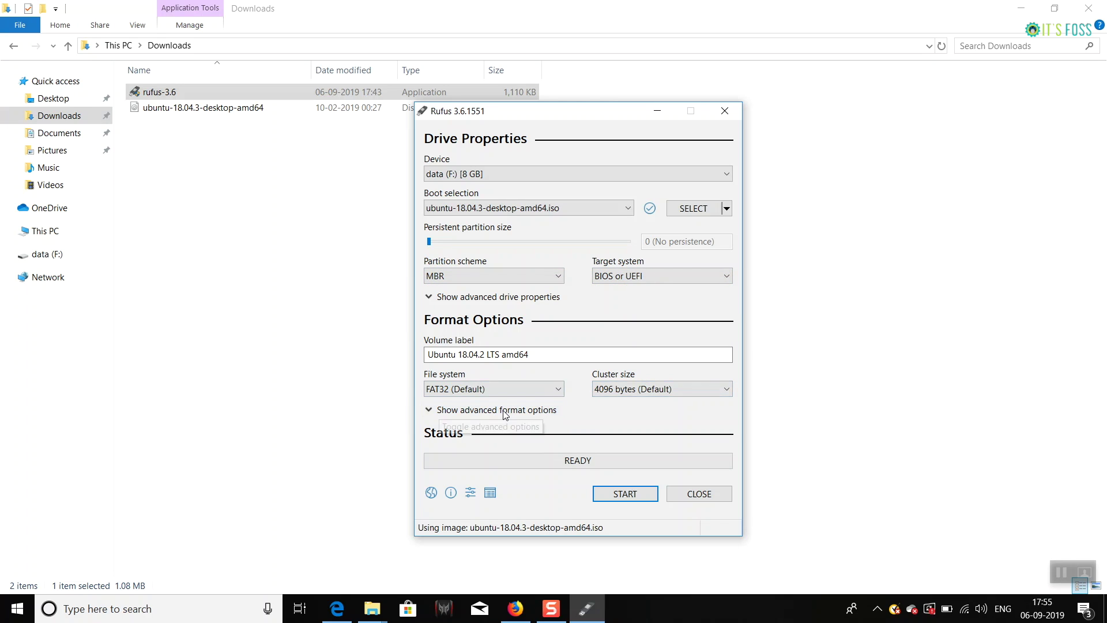
- Start the write, allow the extra boot-file download, use ISO Image mode, and accept erasing the drive
{"action": "left_click", "coordinate": [615, 494]}
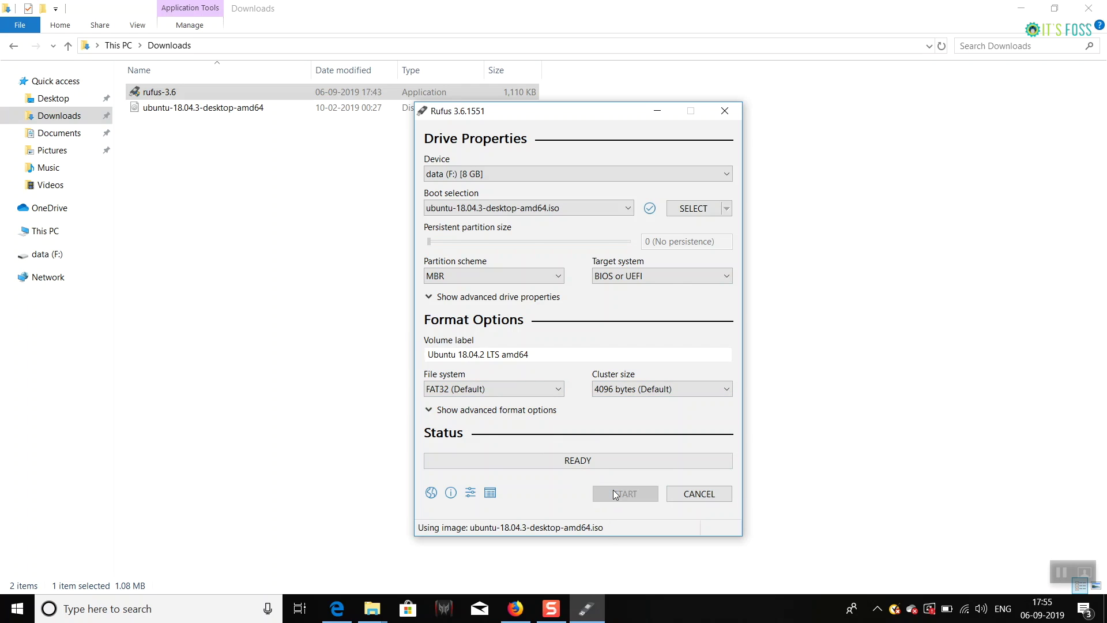
{"action": "left_click", "coordinate": [598, 408]}
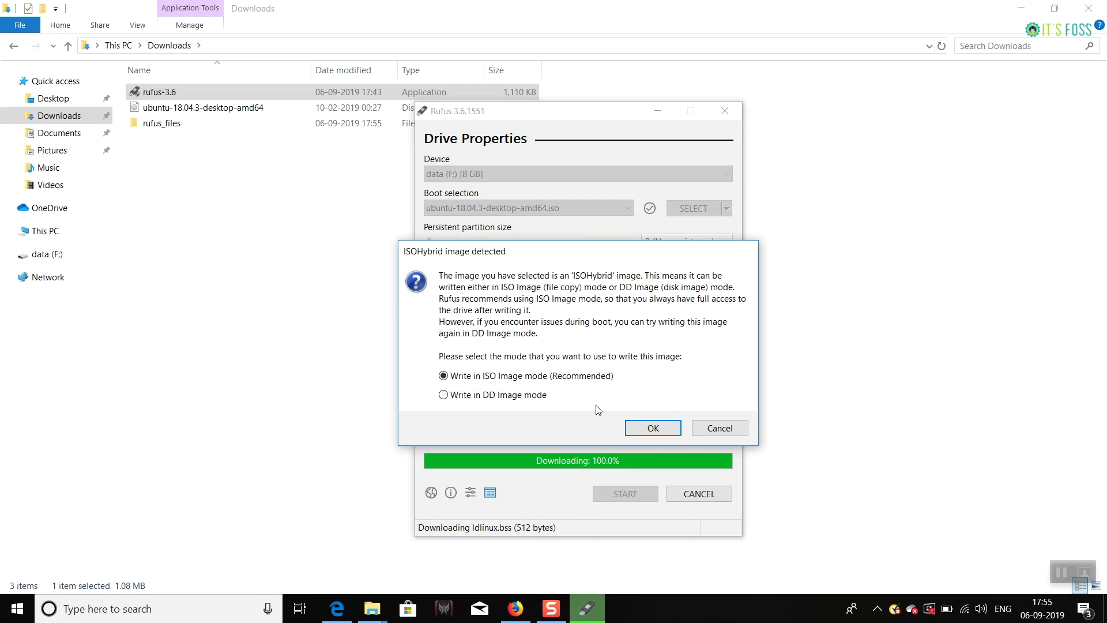
{"action": "left_click", "coordinate": [652, 430]}
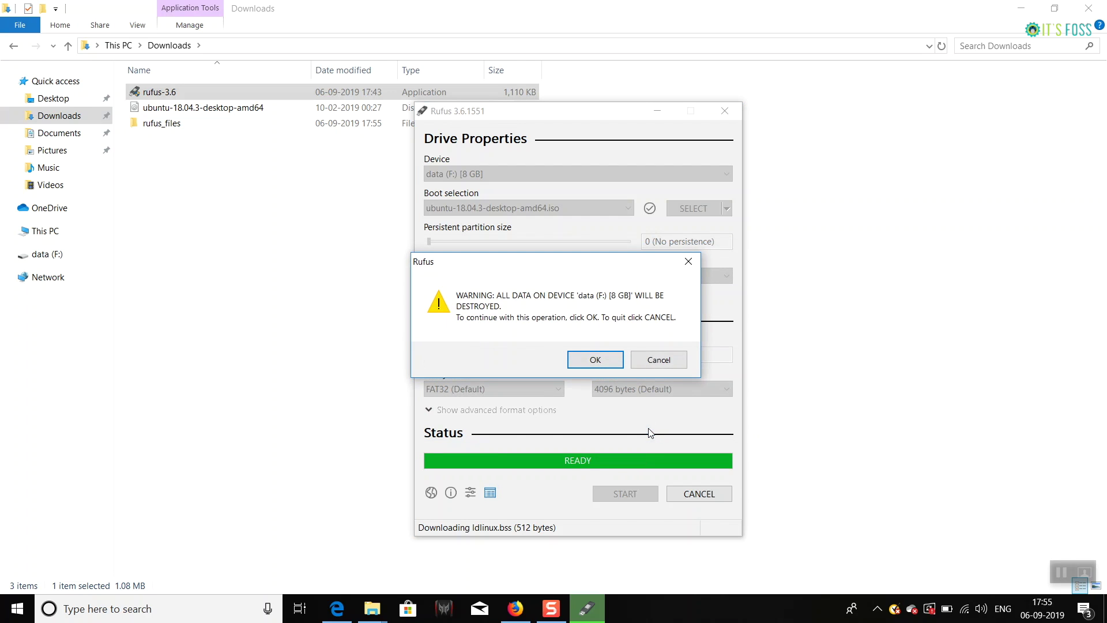
{"action": "left_click", "coordinate": [600, 359]}
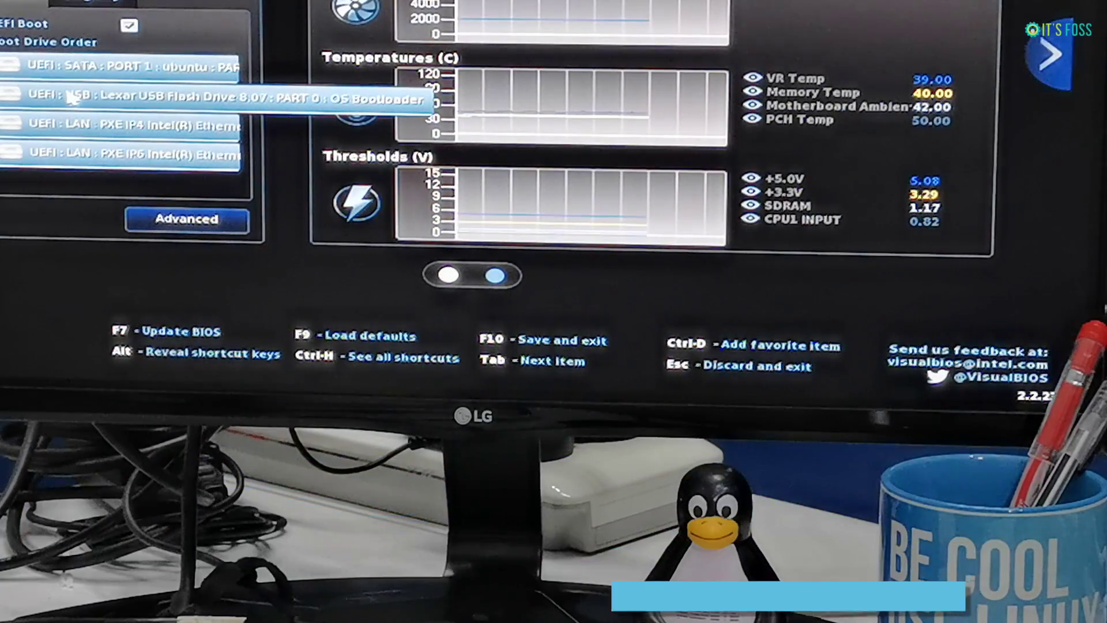
- Move the UEFI USB Lexar entry to the top of Boot Drive Order, then save and exit with F10
{"action": "left_click_drag", "start_coordinate": [70, 94], "coordinate": [86, 74]}
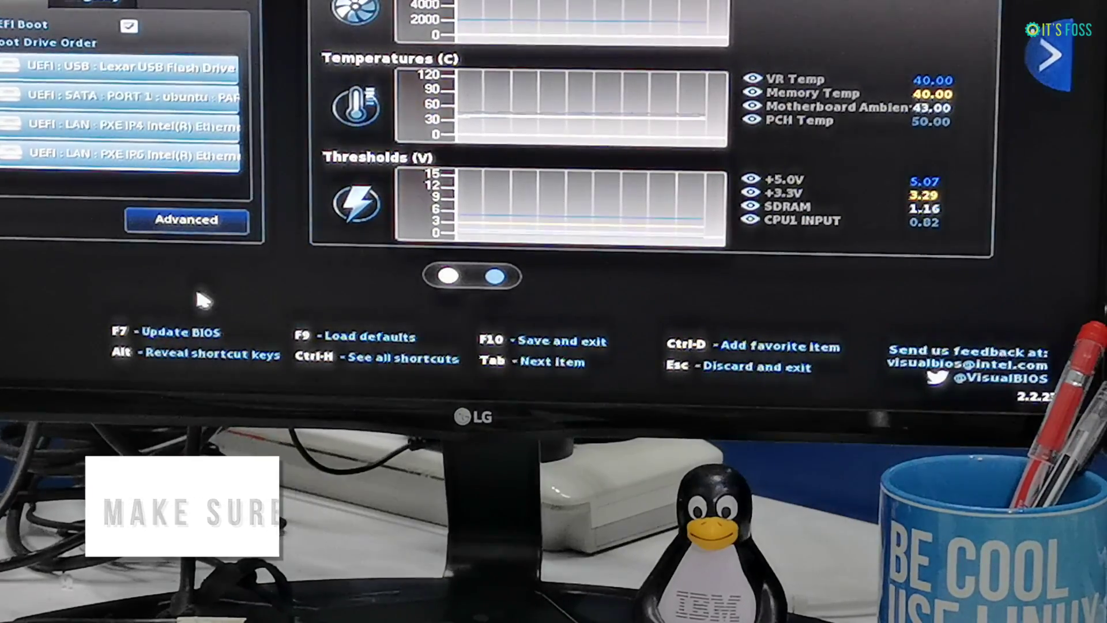
{"action": "key", "text": "F10"}
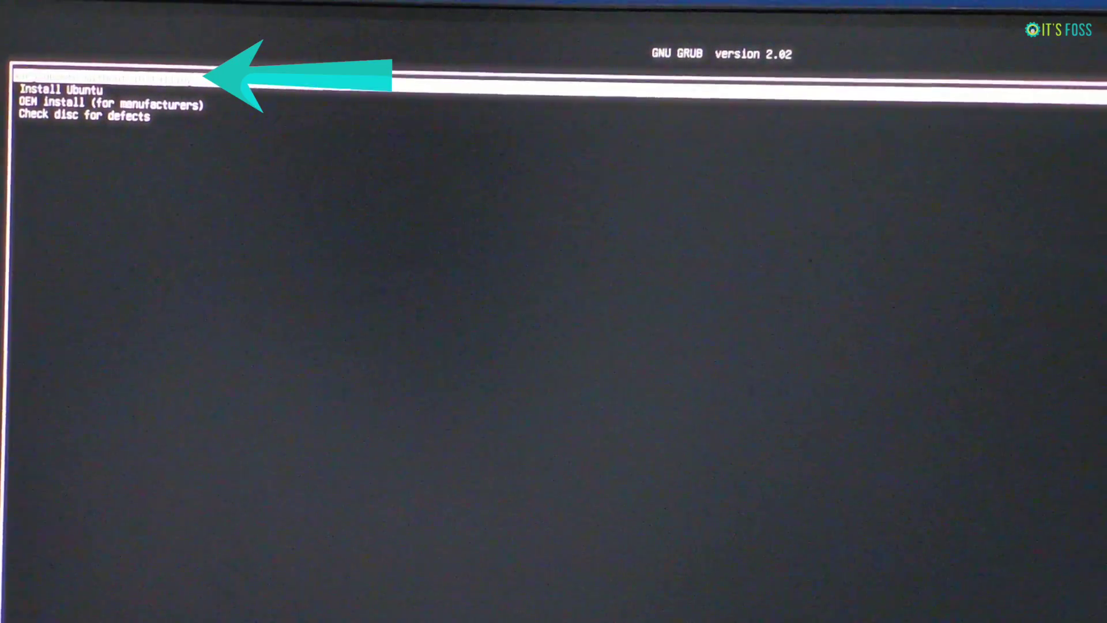
- Move down through the GRUB boot menu entries
{"action": "key", "text": "Down"}
{"action": "key", "text": "Down"}
{"action": "key", "text": "Down"}
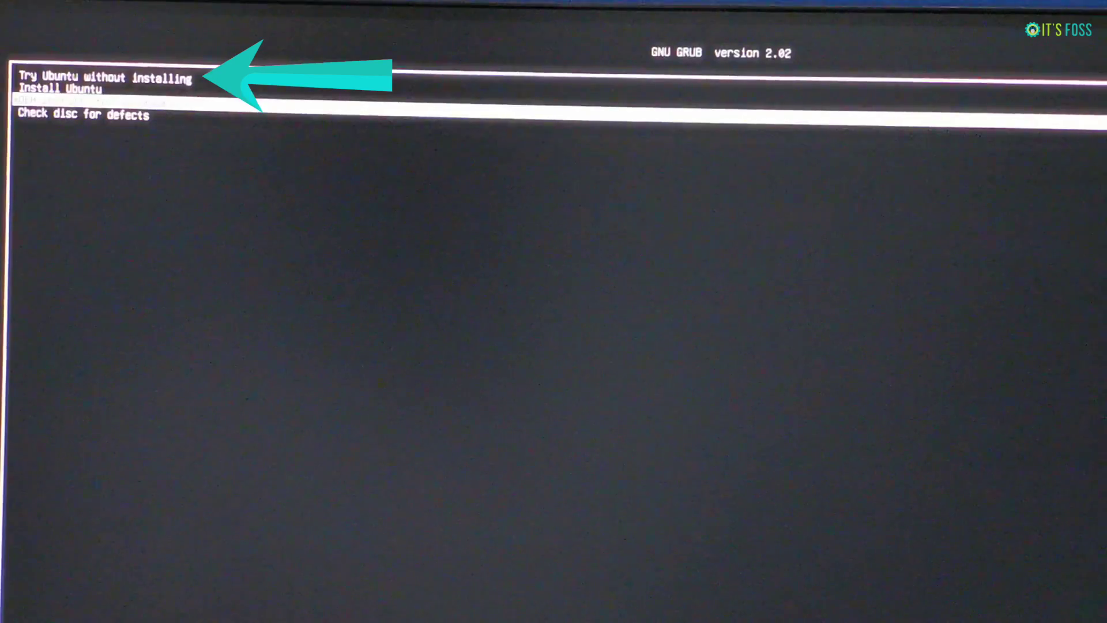